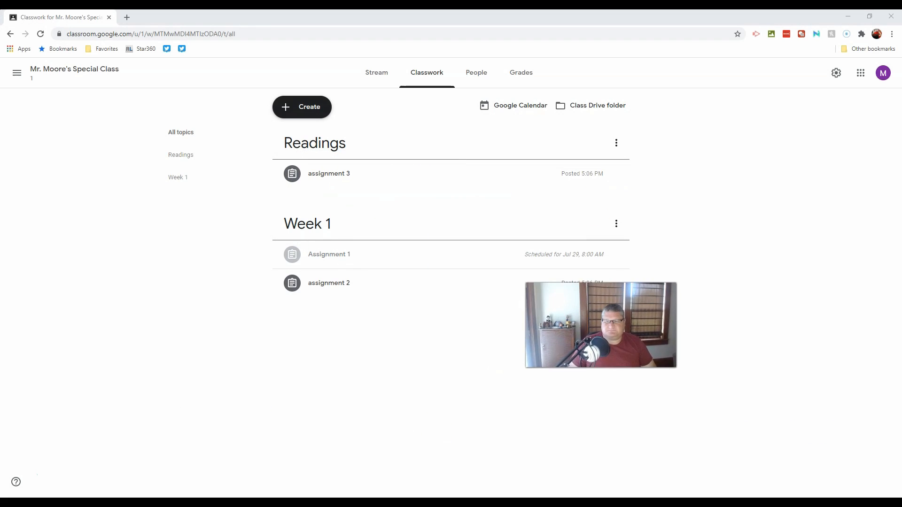
Step: Delete assignment 3 and the Readings topic from the classwork page
click(615, 175)
click(601, 214)
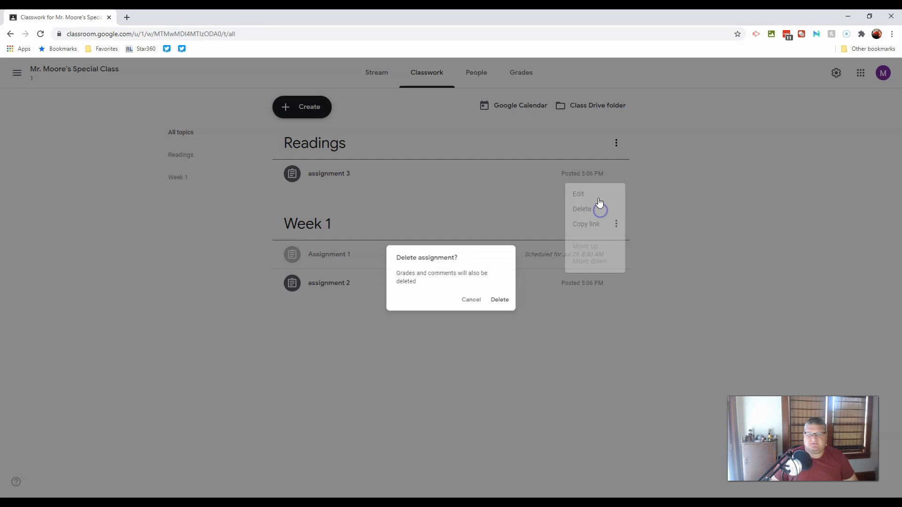
click(502, 303)
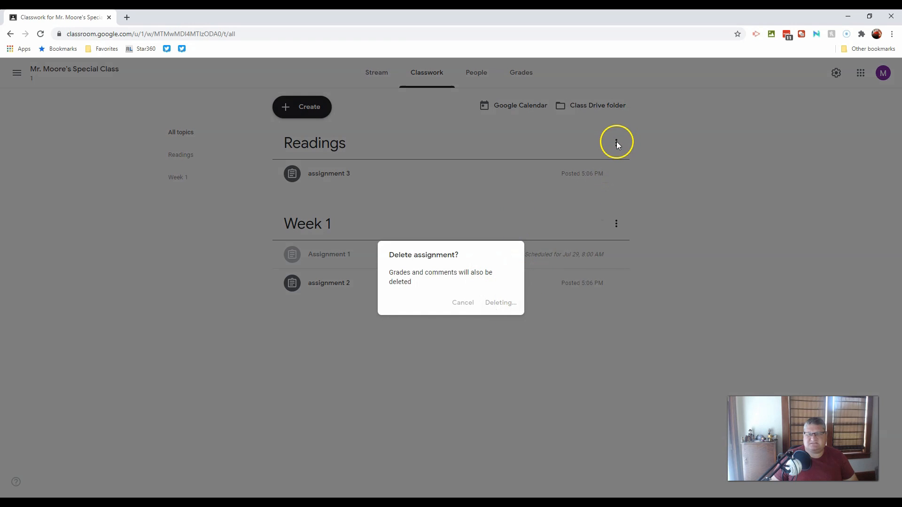
click(616, 143)
click(606, 172)
click(501, 307)
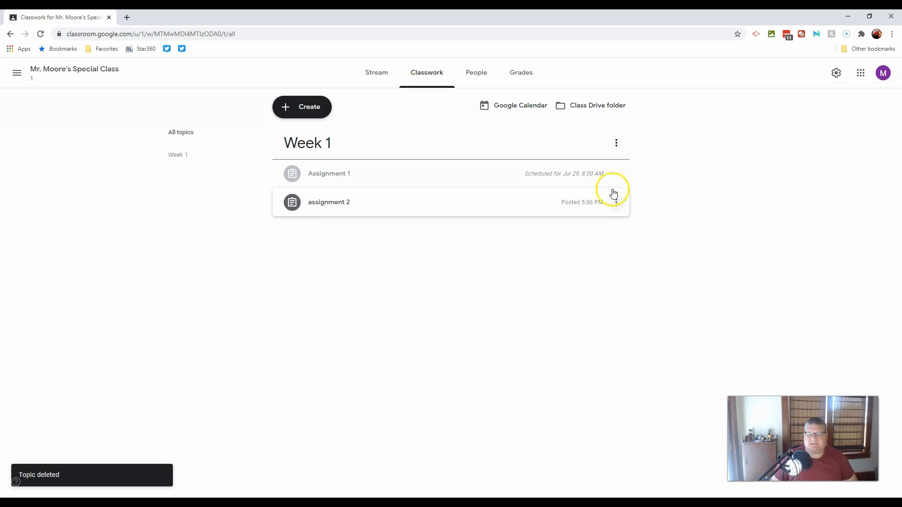
Step: Delete the scheduled Assignment 1 and the posted assignment 2 from the Week 1 topic
click(616, 173)
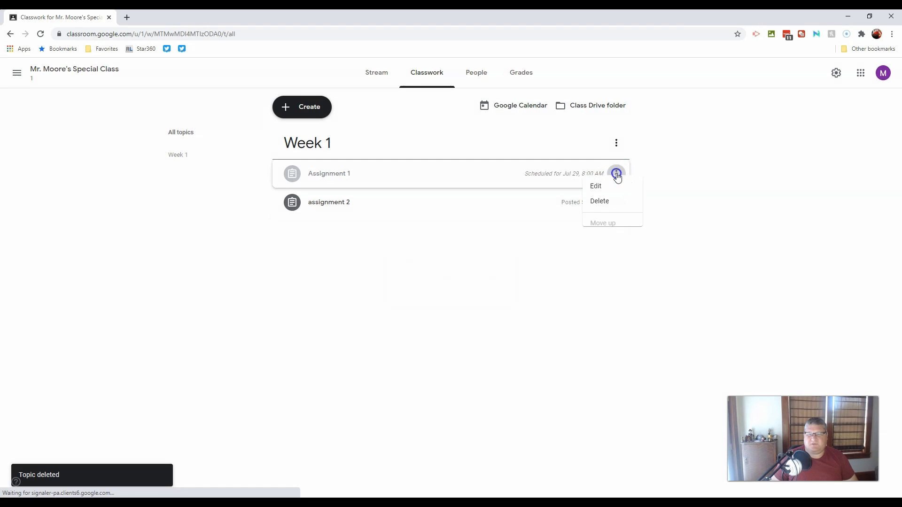
click(593, 209)
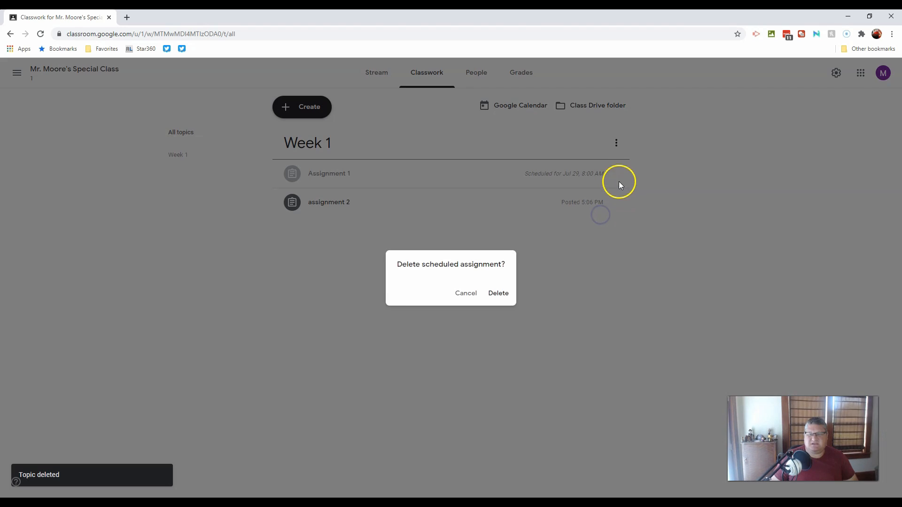
click(496, 294)
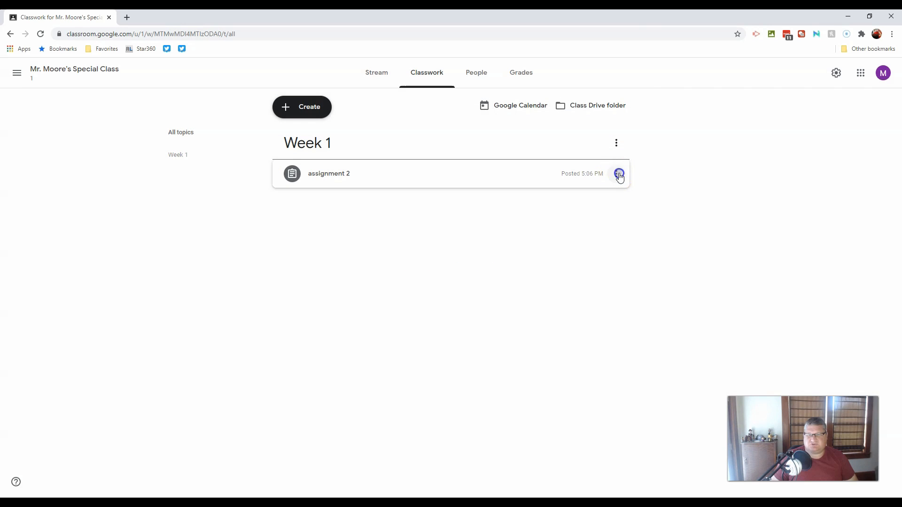
click(616, 174)
click(606, 209)
click(505, 303)
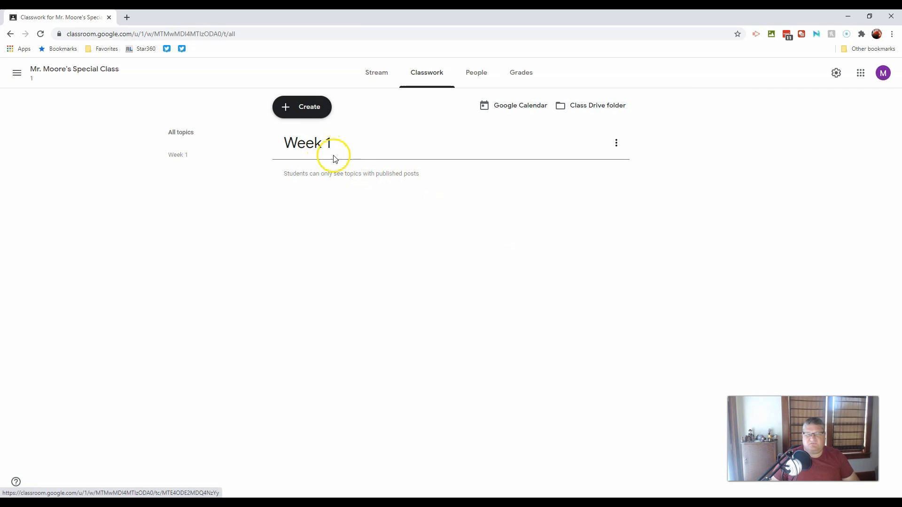
Step: Create a topic named "Week 2 & 3" and move it below the Week 1 topic
click(312, 112)
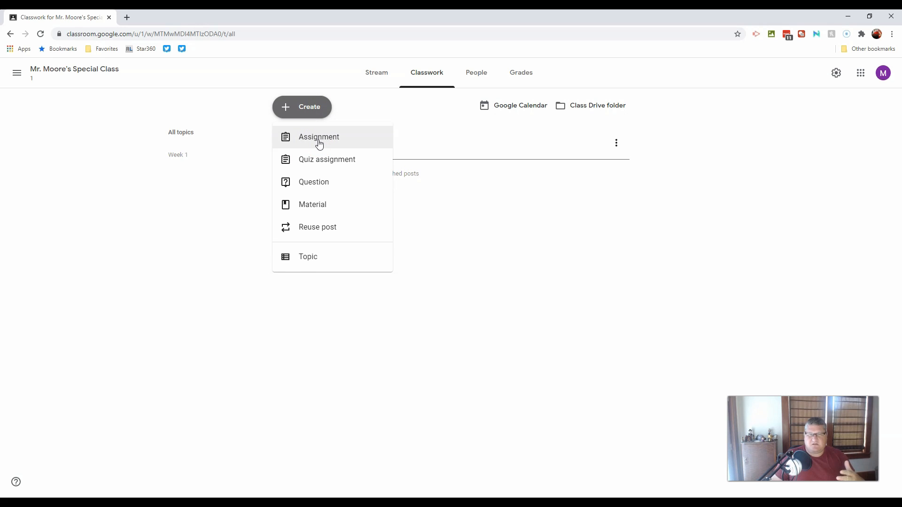
click(311, 257)
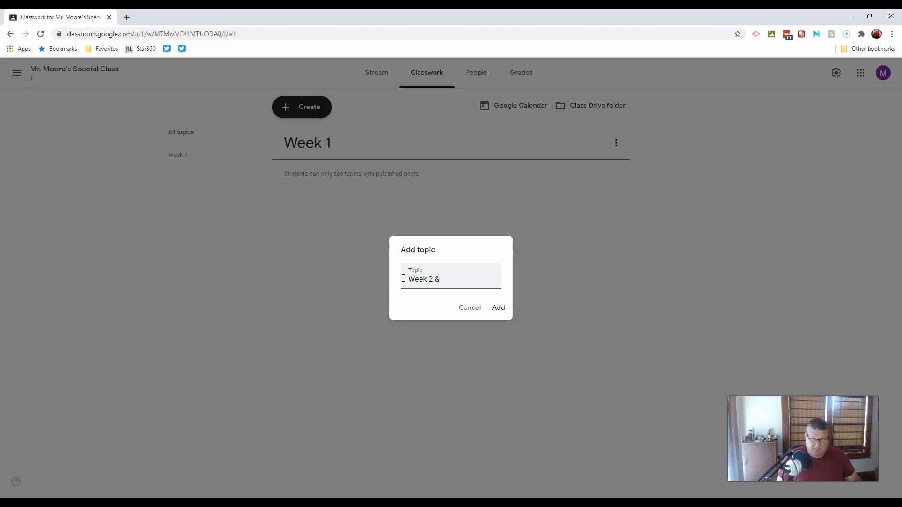
key(Return)
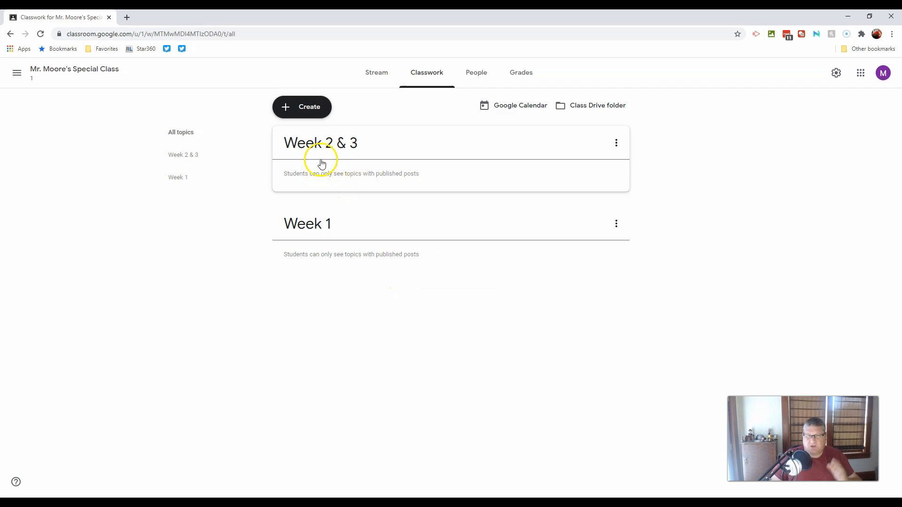
drag(511, 159, 484, 269)
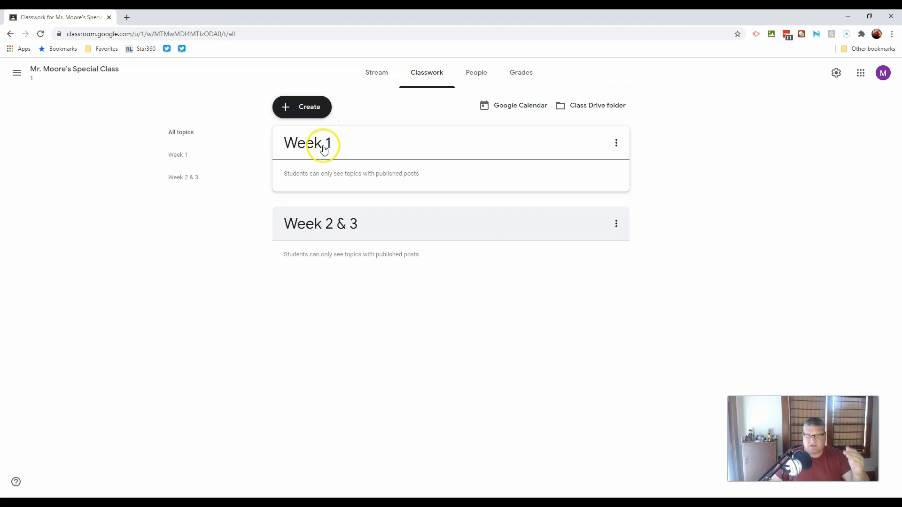
Step: Create a topic named "Week 4 & 5" and move it below the Week 2 & 3 topic
click(310, 111)
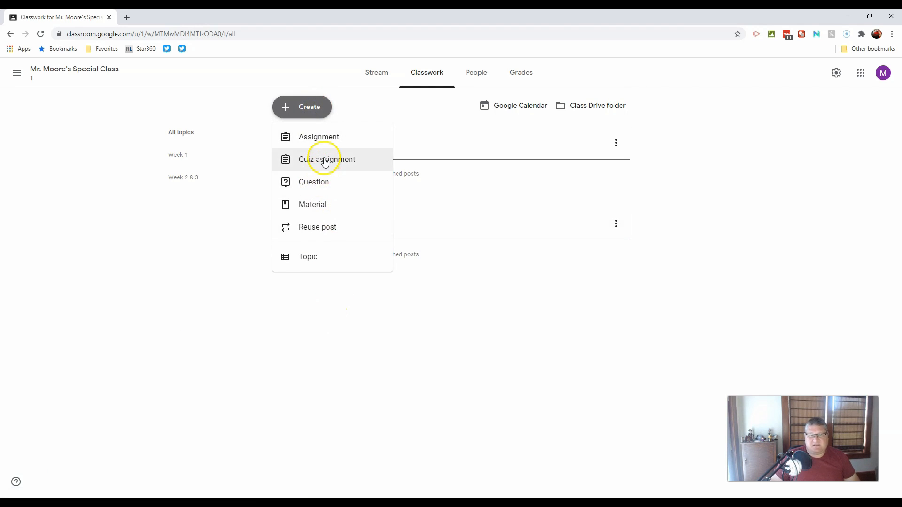
click(322, 260)
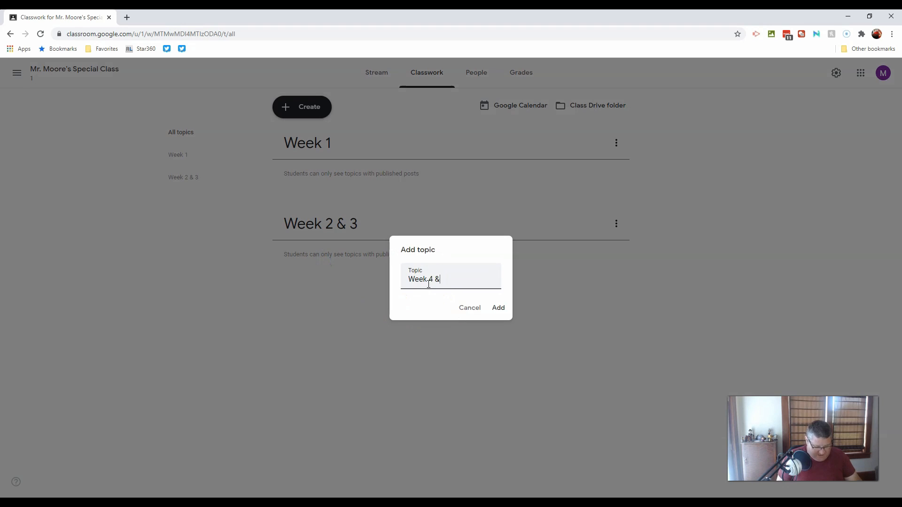
key(Return)
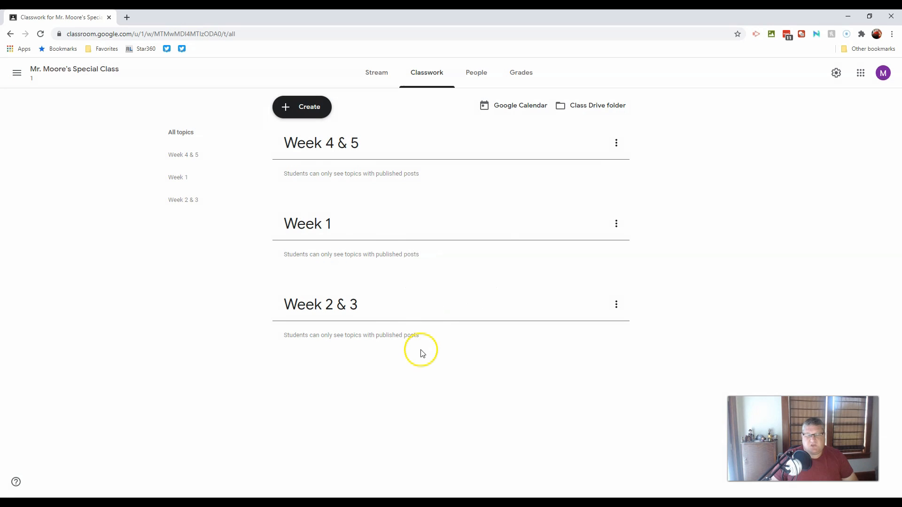
drag(392, 137, 399, 354)
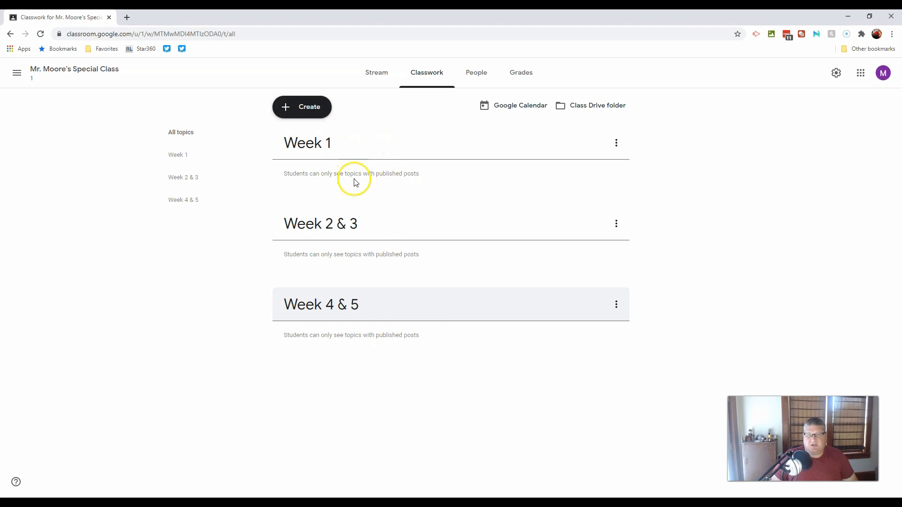
click(562, 172)
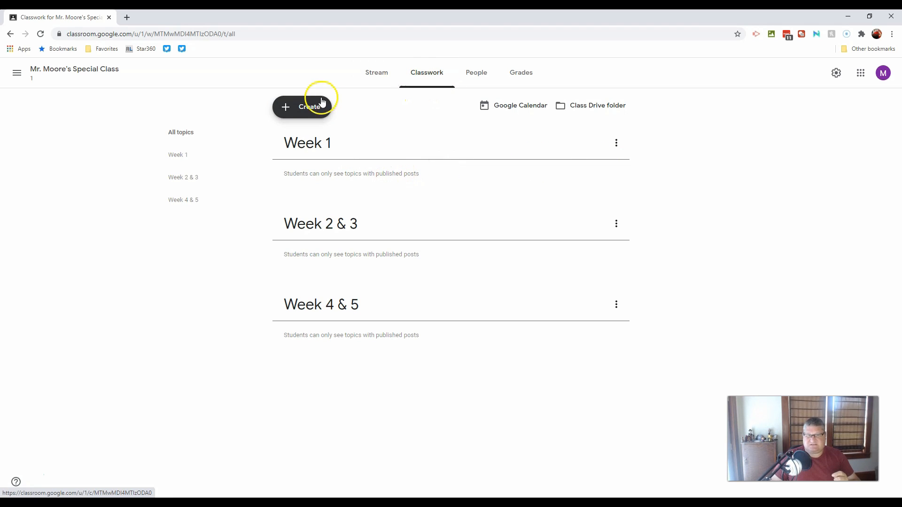
Step: Start a material titled "Entrance Project" under Week 1, described as "This is a review project with the intent to build collaboration and teamwork among new class members."
click(289, 111)
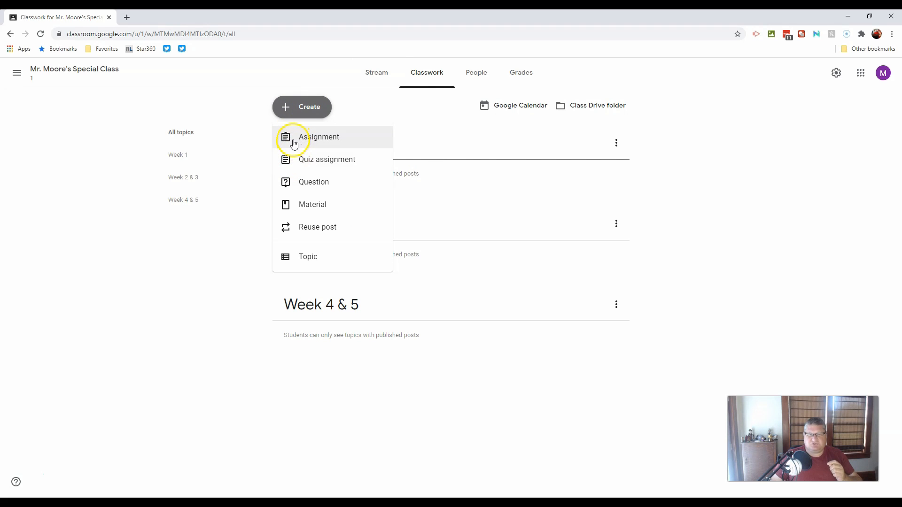
click(286, 206)
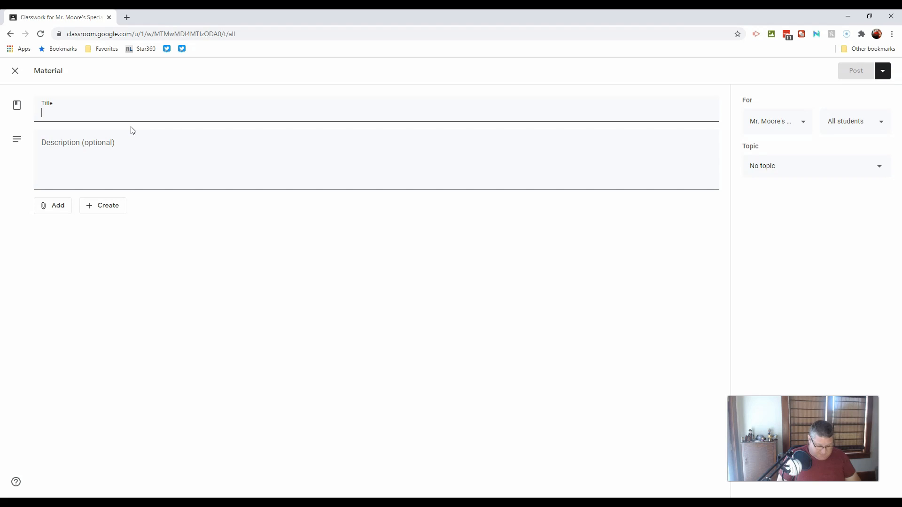
text(Entrance Project)
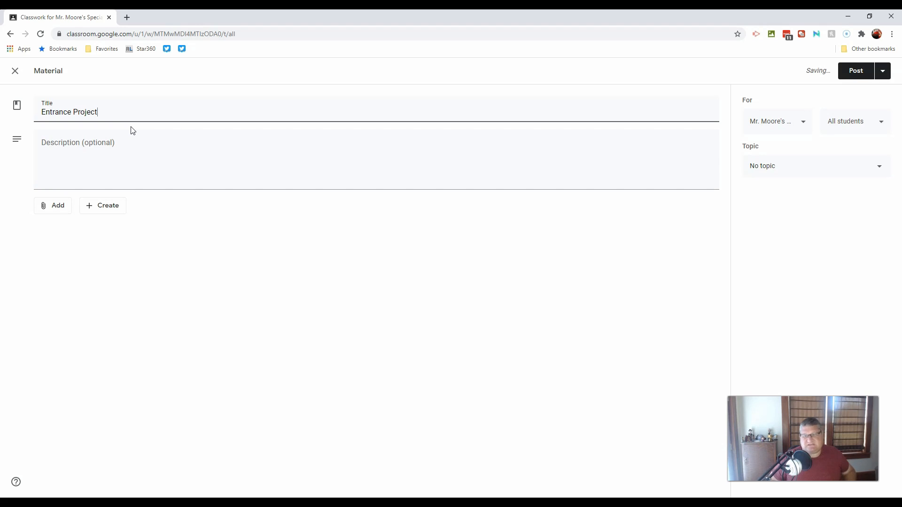
click(139, 153)
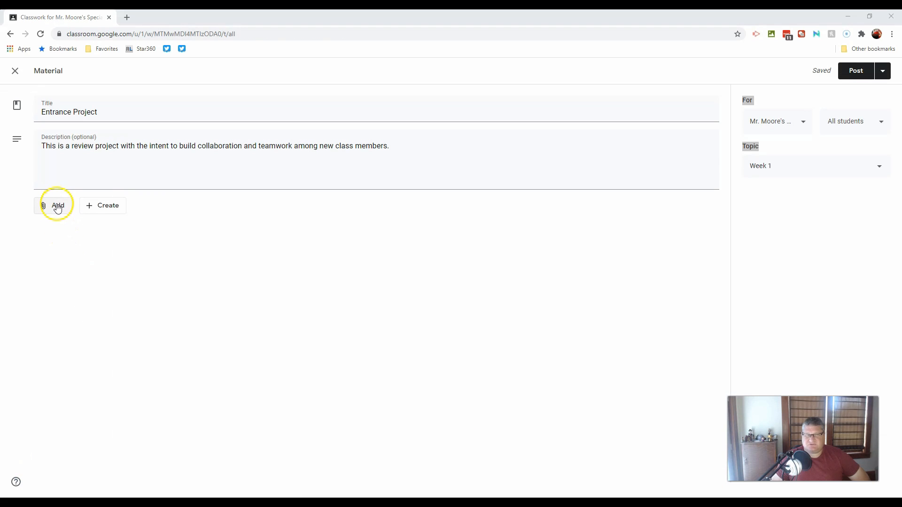
Step: Attach the Google Drive slides "Copy of Precalculus 19-20 book Chapter 0 Introduction" to the Entrance Project material and post it
click(57, 207)
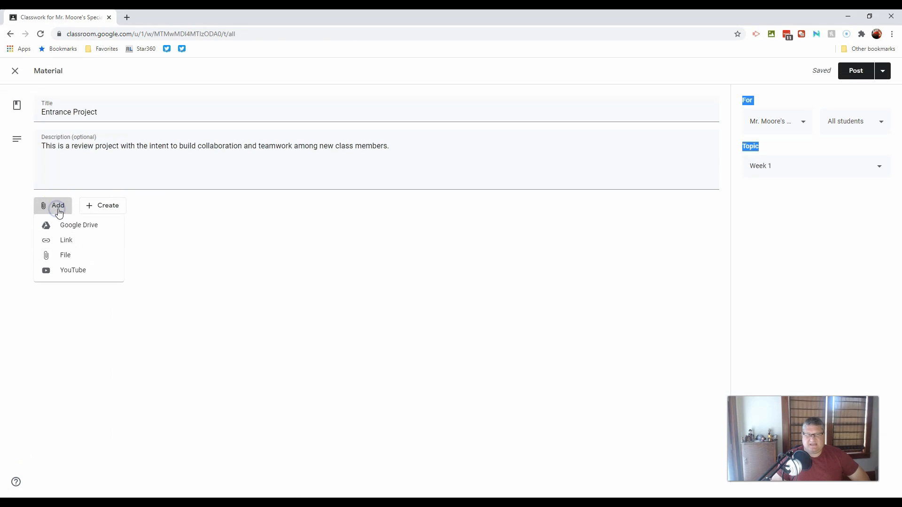
click(64, 230)
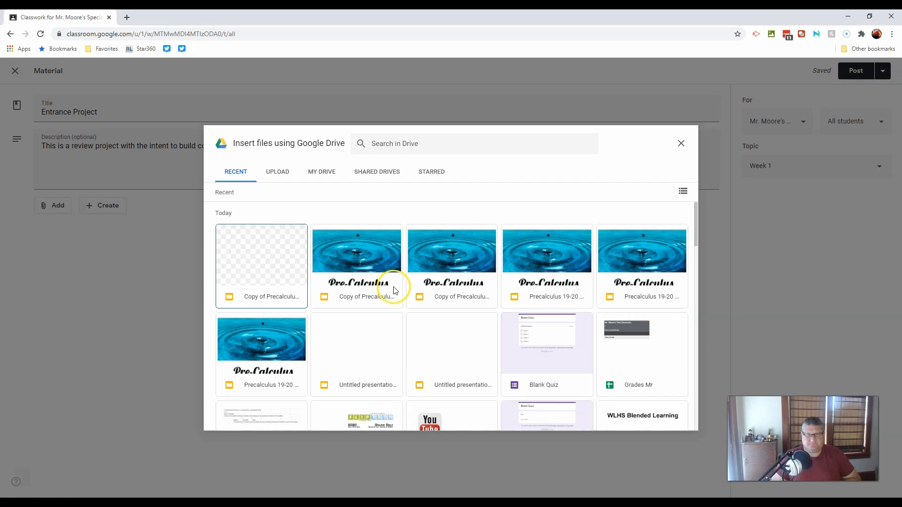
click(469, 276)
click(671, 417)
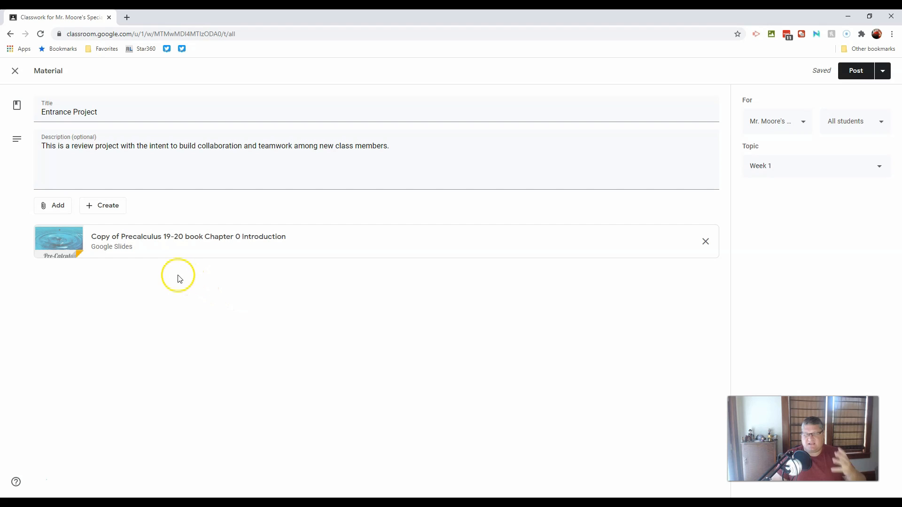
click(856, 73)
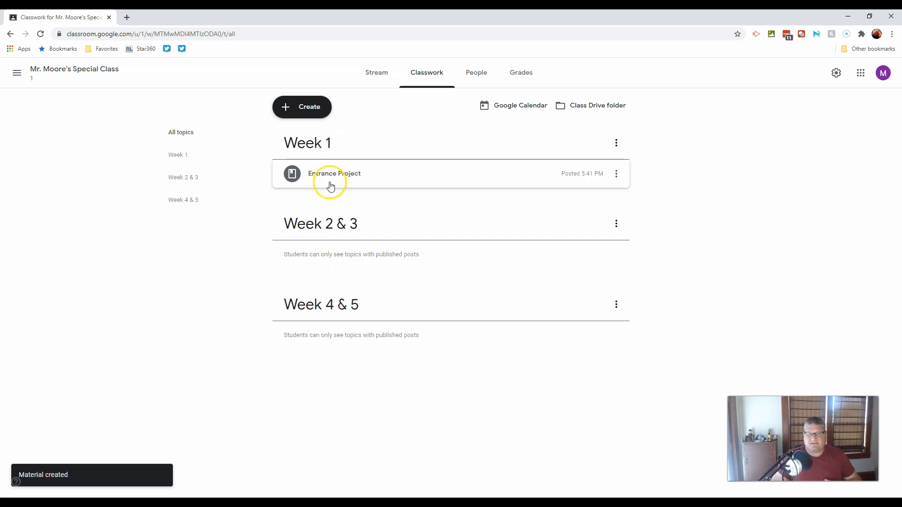
click(313, 105)
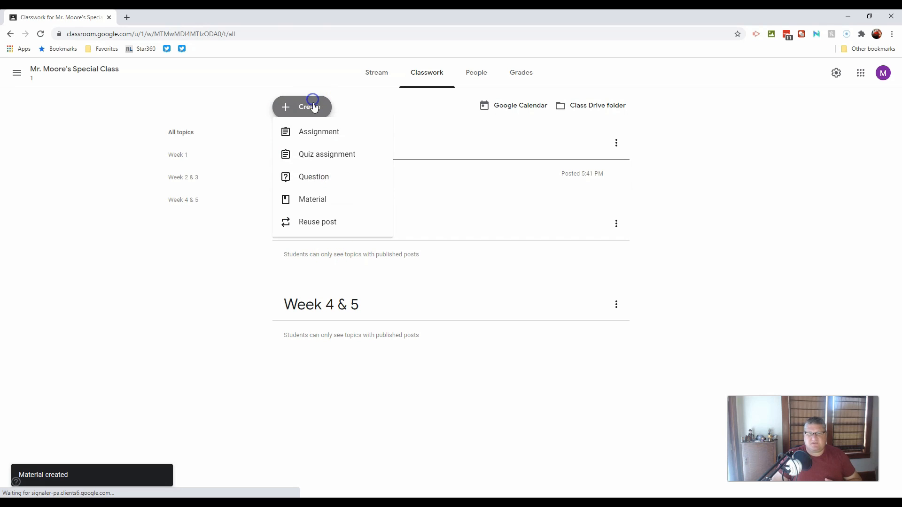
click(330, 137)
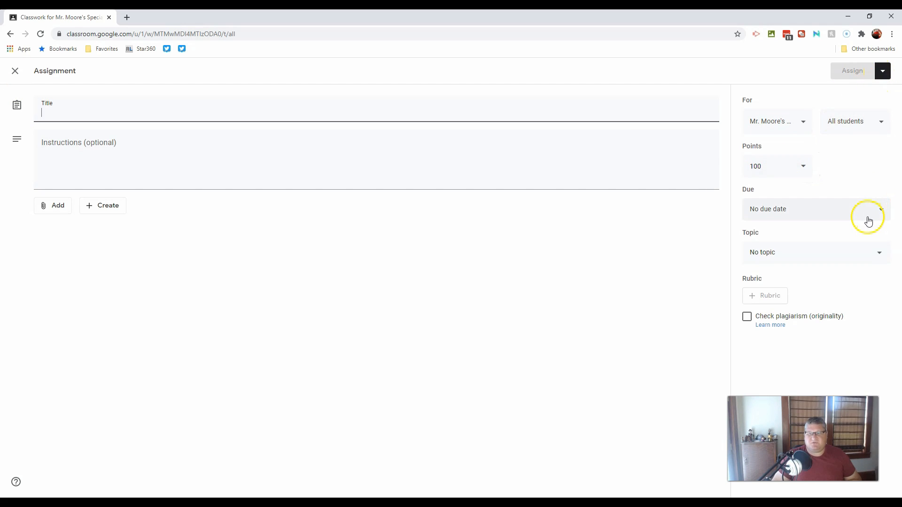
click(815, 208)
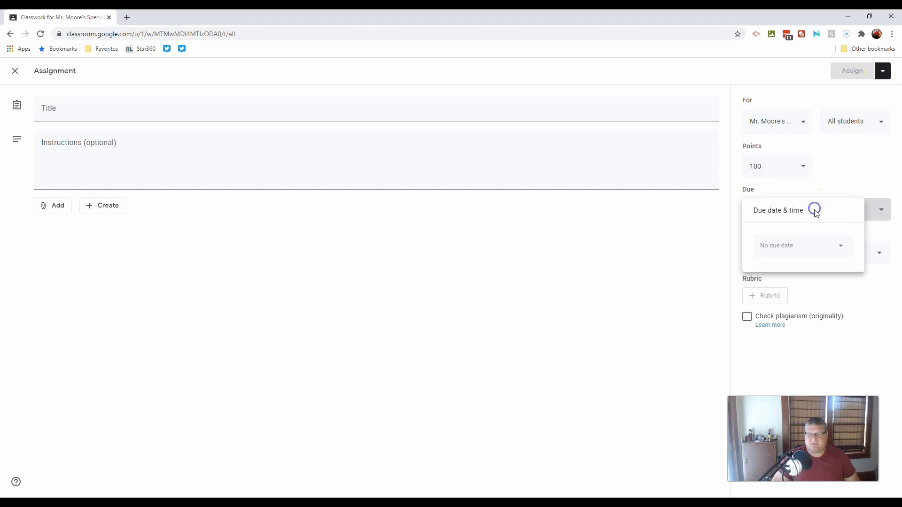
click(797, 245)
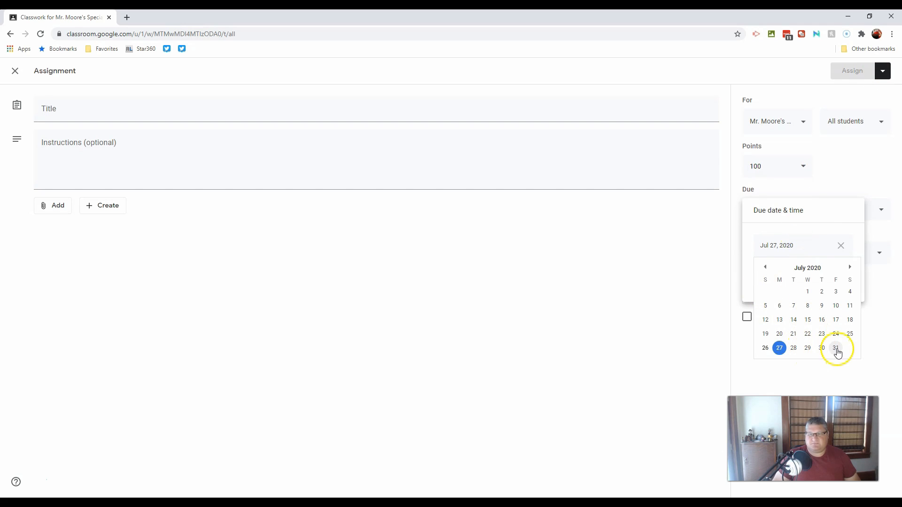
click(853, 170)
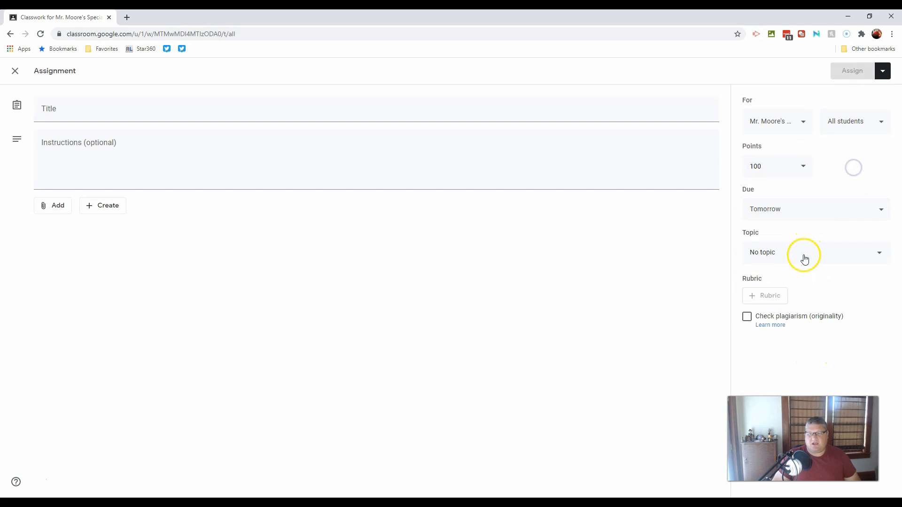
click(804, 168)
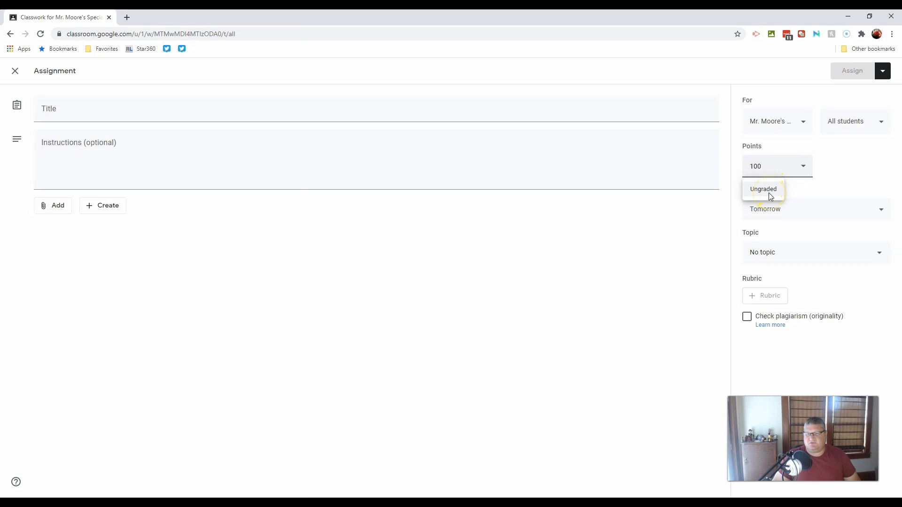
click(15, 70)
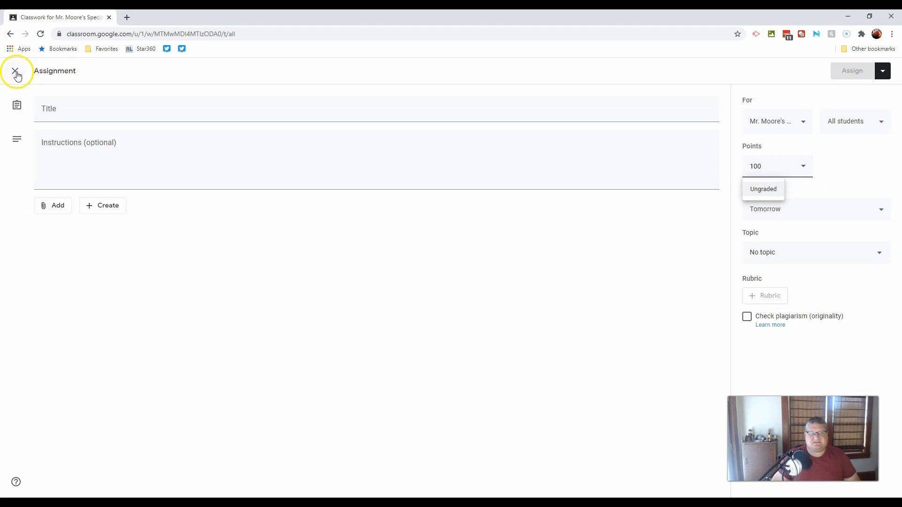
Step: Start a new class material titled "Introduction chapter"
click(304, 111)
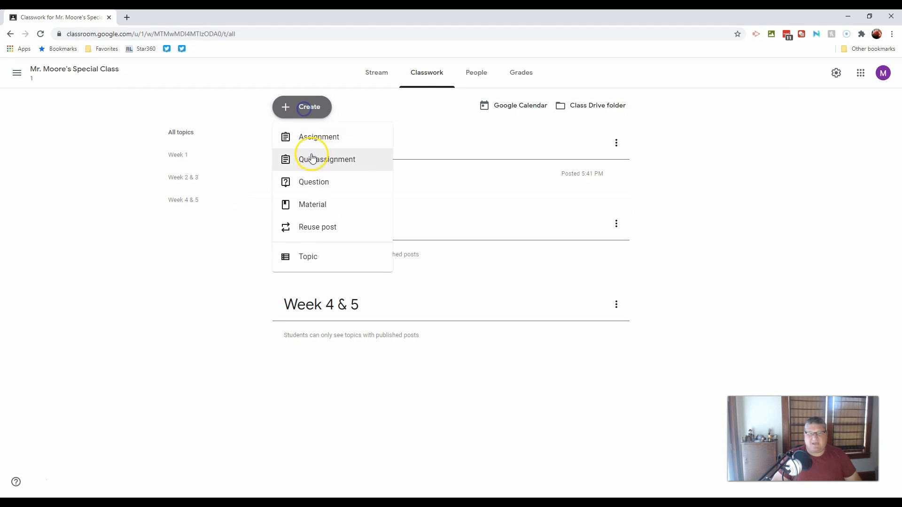
click(312, 205)
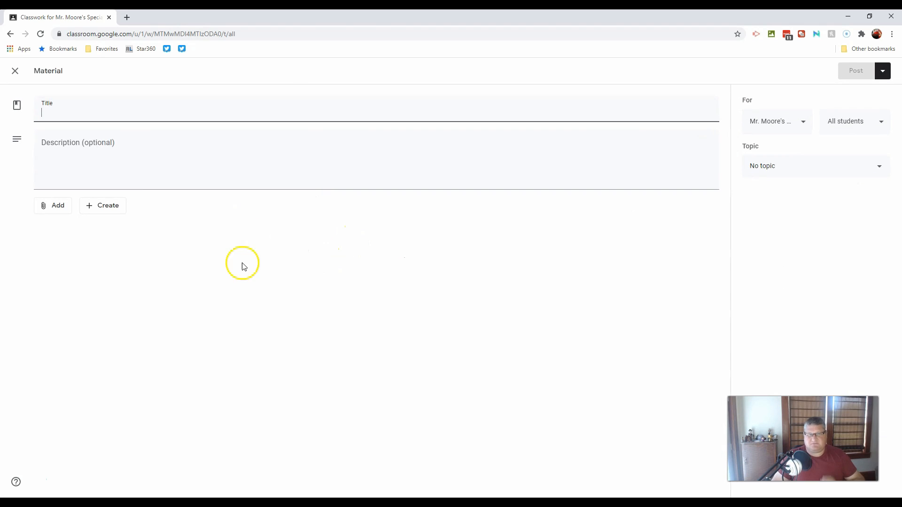
click(85, 115)
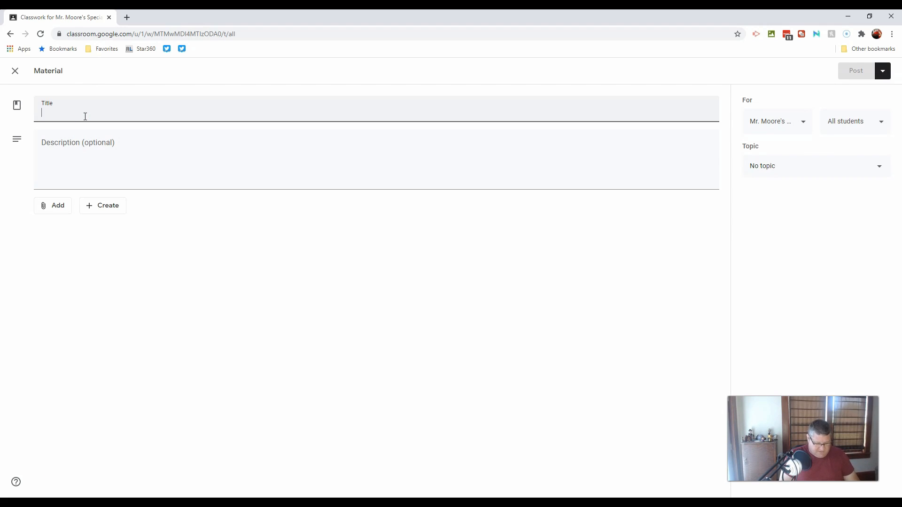
text(Introduction chapter)
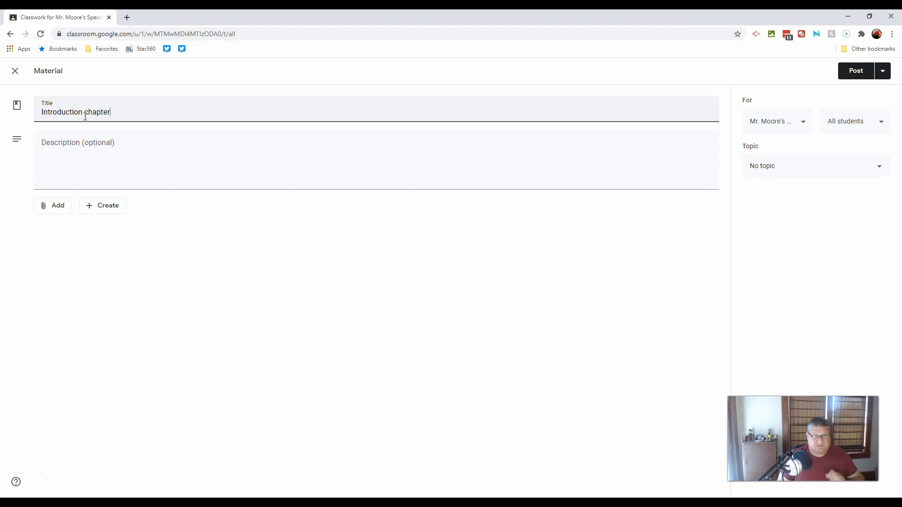
Step: Attach the Google Drive slides "Copy of Precalculus 19-20 book Chapter 0 Review topics" to the Introduction chapter material
click(58, 207)
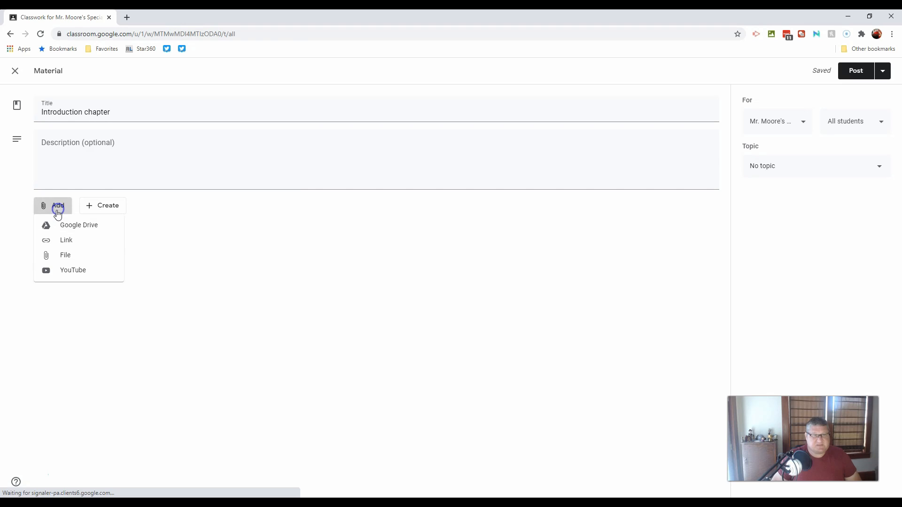
click(75, 226)
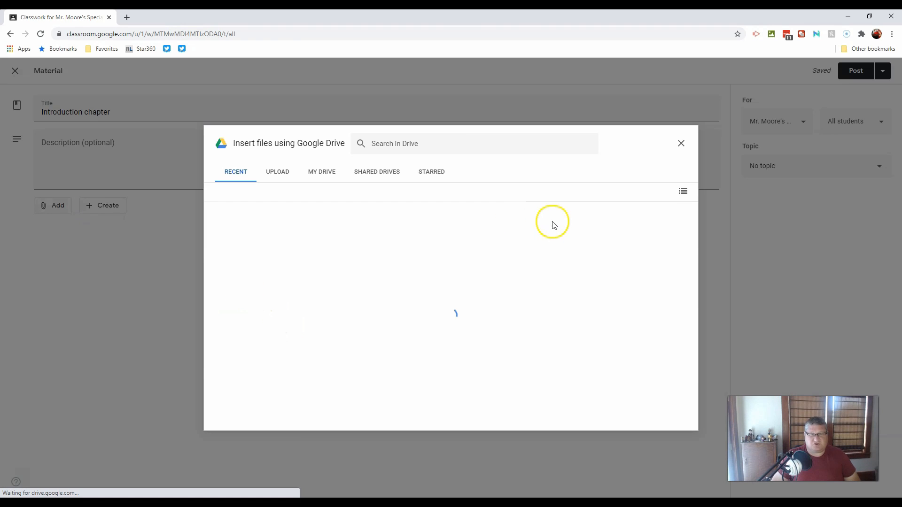
click(364, 261)
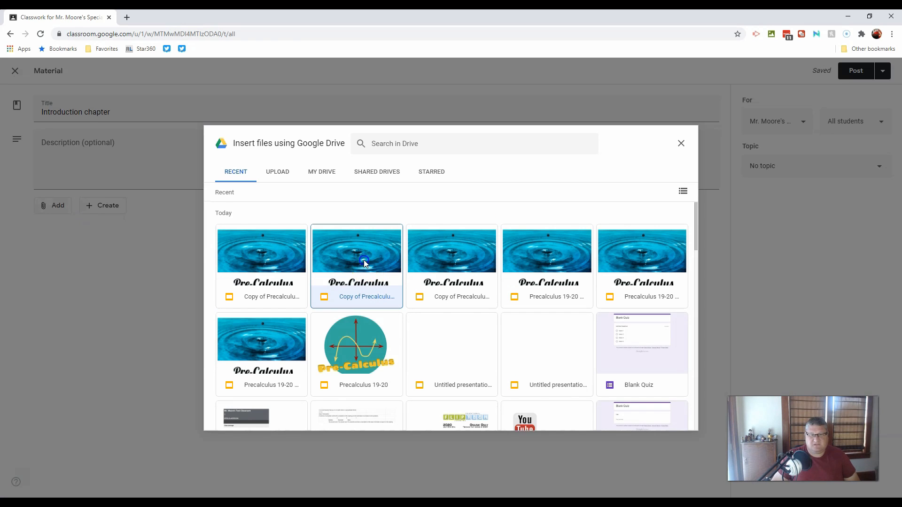
click(680, 420)
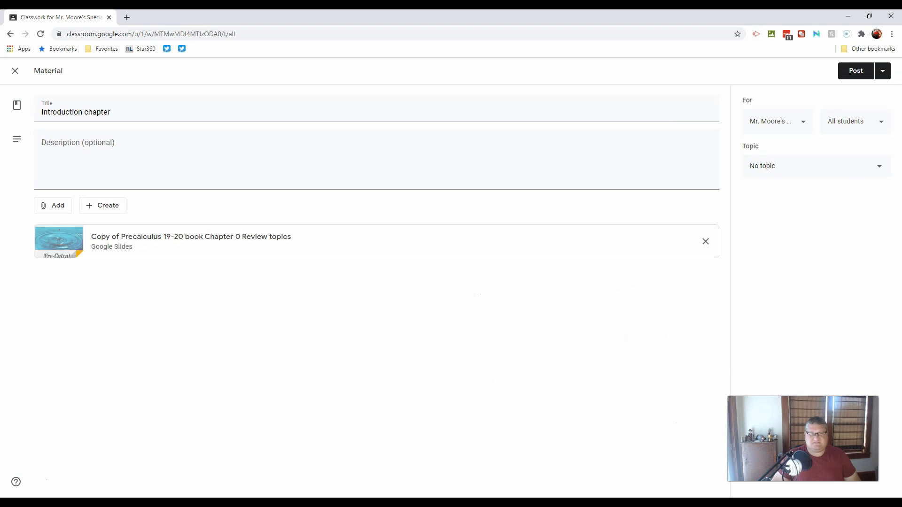
Step: Schedule the Introduction chapter material for Aug 17, 2020 at 8:00 AM and move it under the Week 2 & 3 topic
click(885, 72)
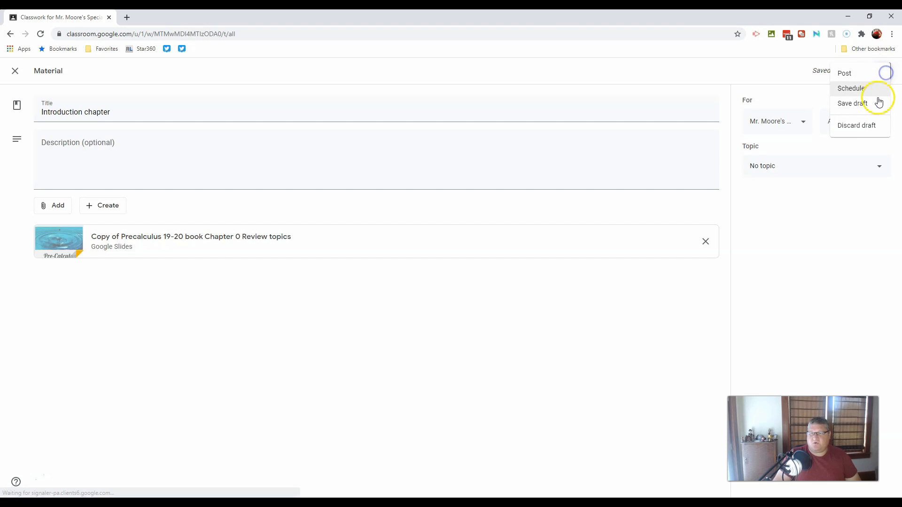
click(868, 88)
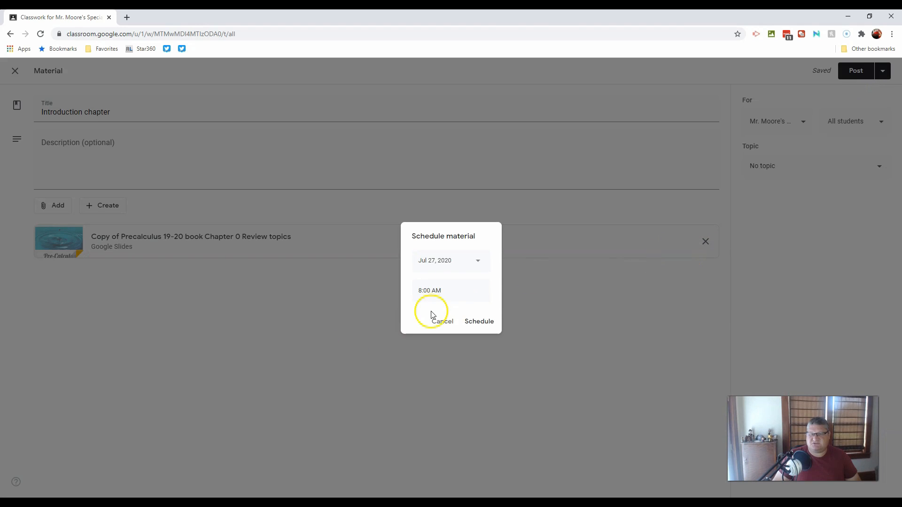
click(477, 262)
click(508, 282)
click(508, 282)
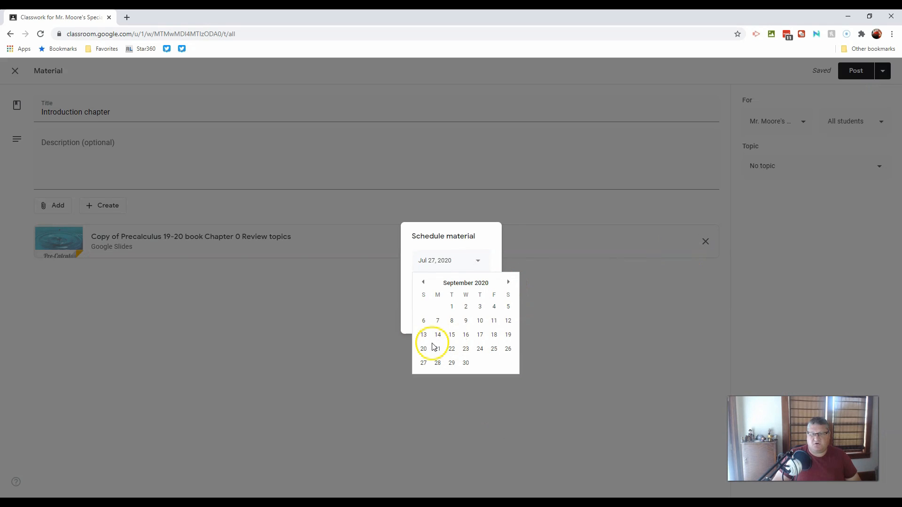
click(423, 282)
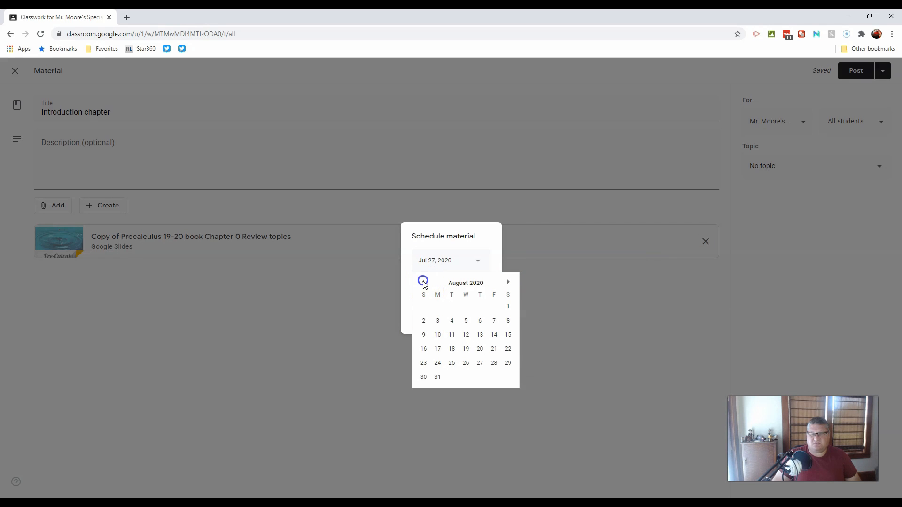
click(439, 351)
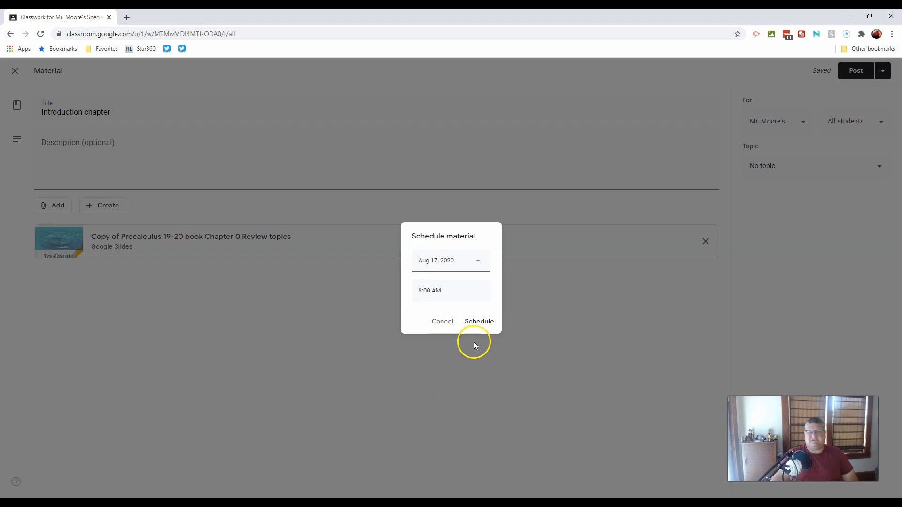
click(477, 321)
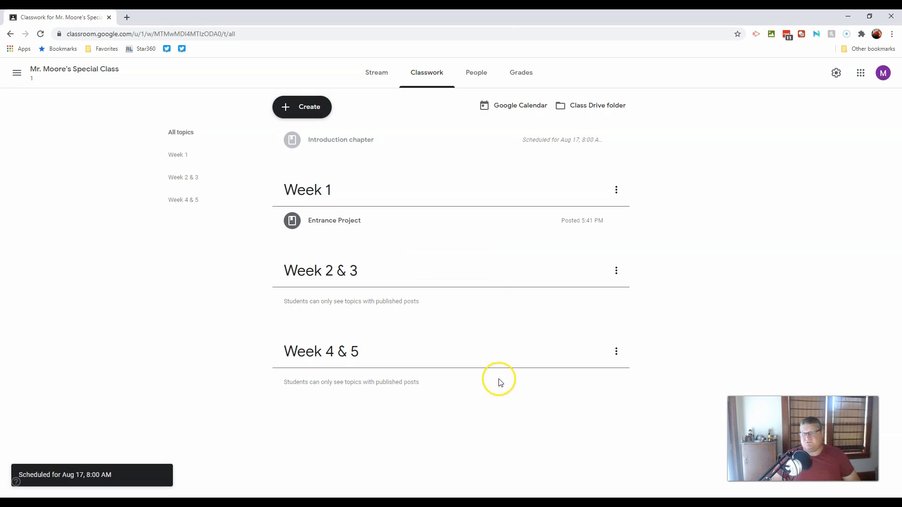
drag(310, 142, 350, 266)
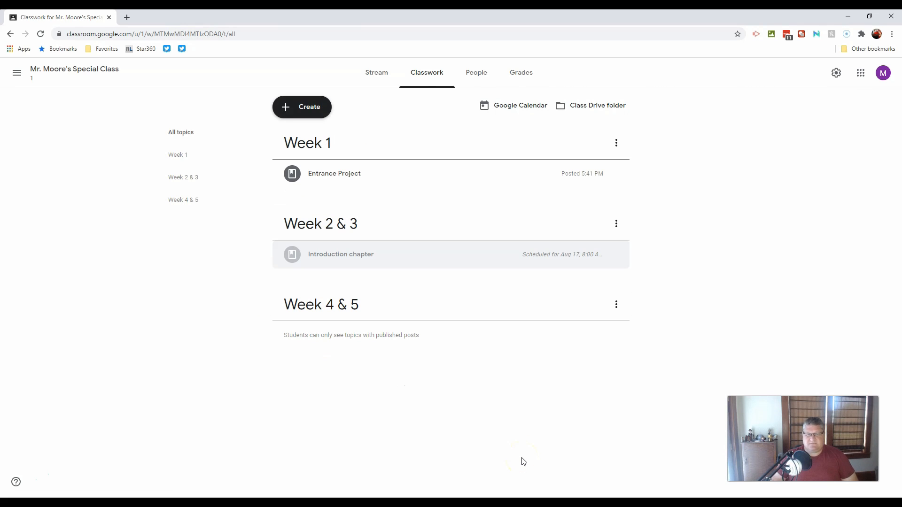
Step: Create a class material titled "Functions" and attach the Google Drive slides "Copy of Precalculus 19-20 Book Chapter 1 Functions"
click(303, 106)
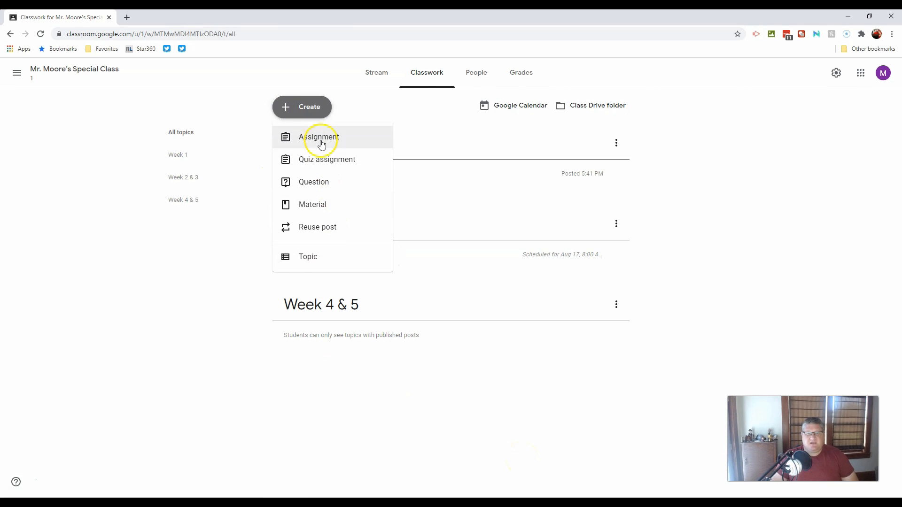
click(317, 205)
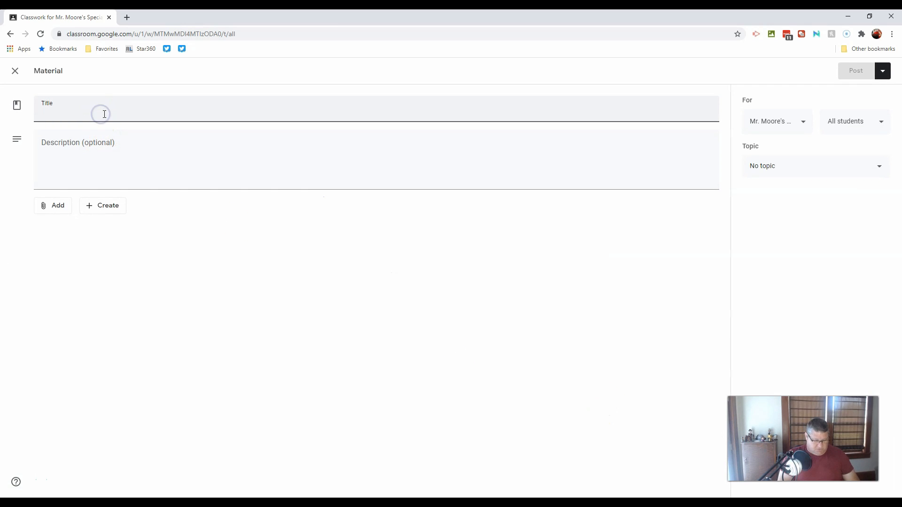
text(Functions)
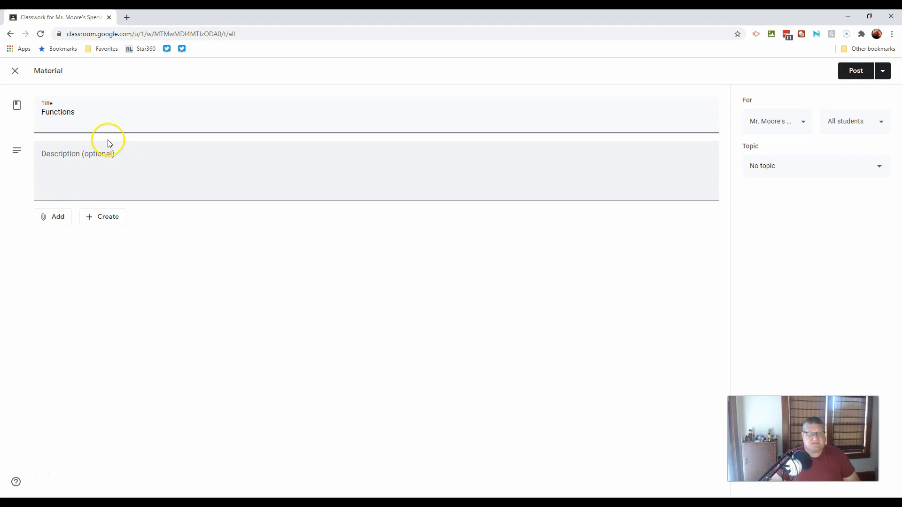
click(55, 220)
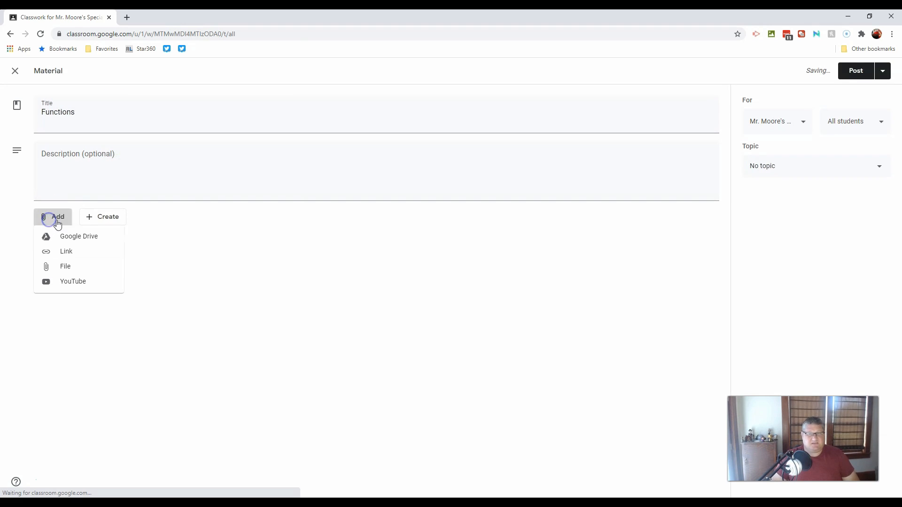
click(75, 238)
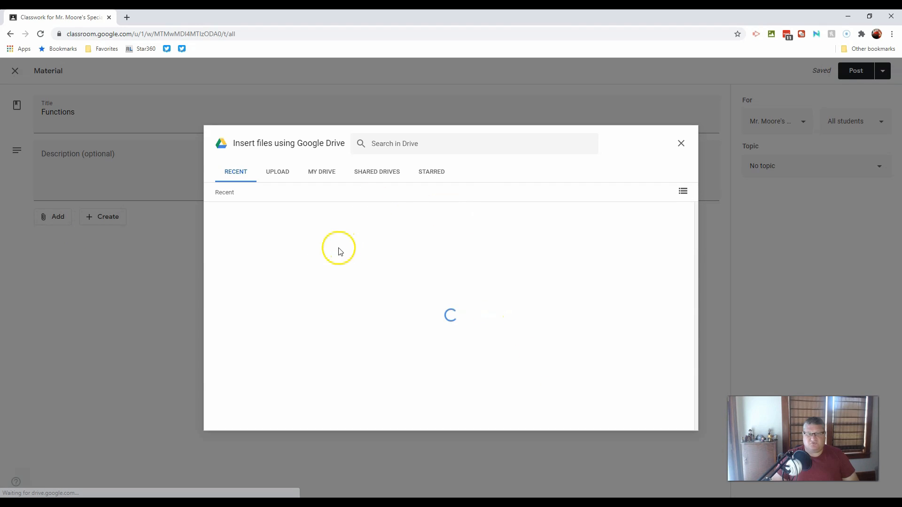
click(294, 275)
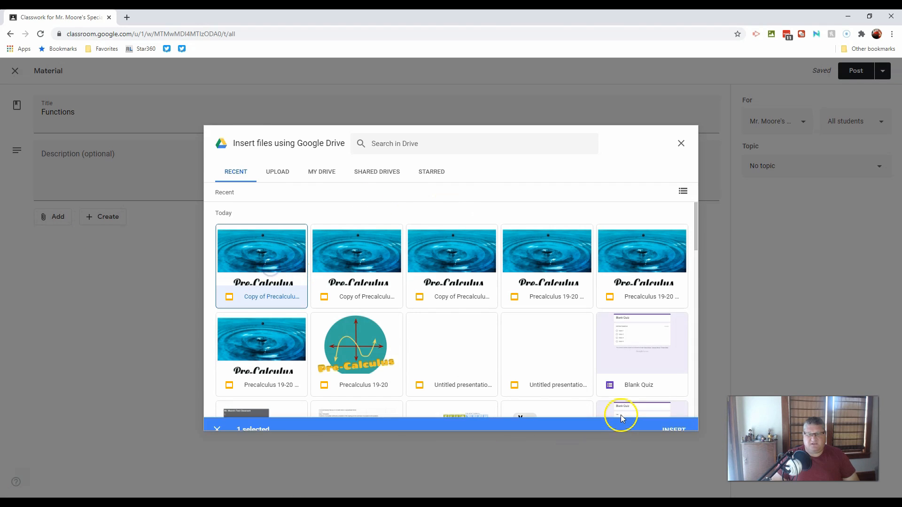
click(671, 420)
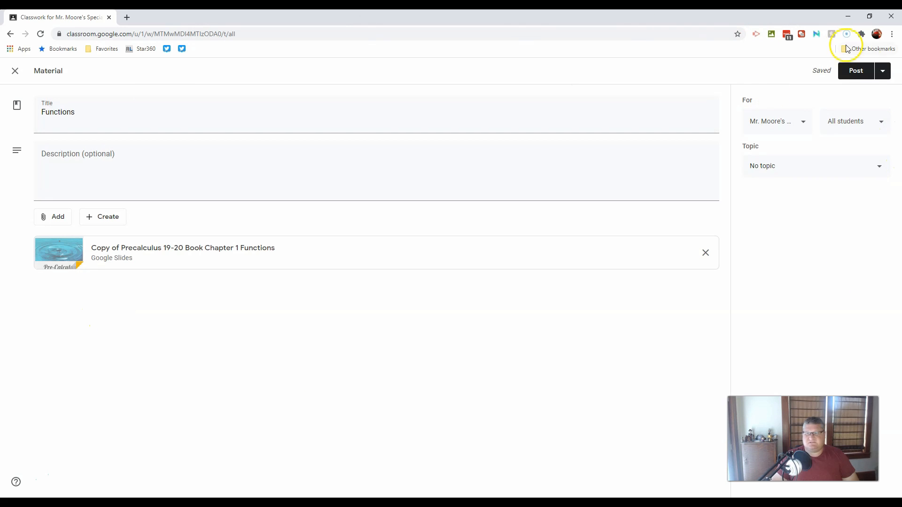
Step: Schedule the Functions material for Sep 7, 2020 at 8:00 AM and move it under the Week 4 & 5 topic
click(882, 72)
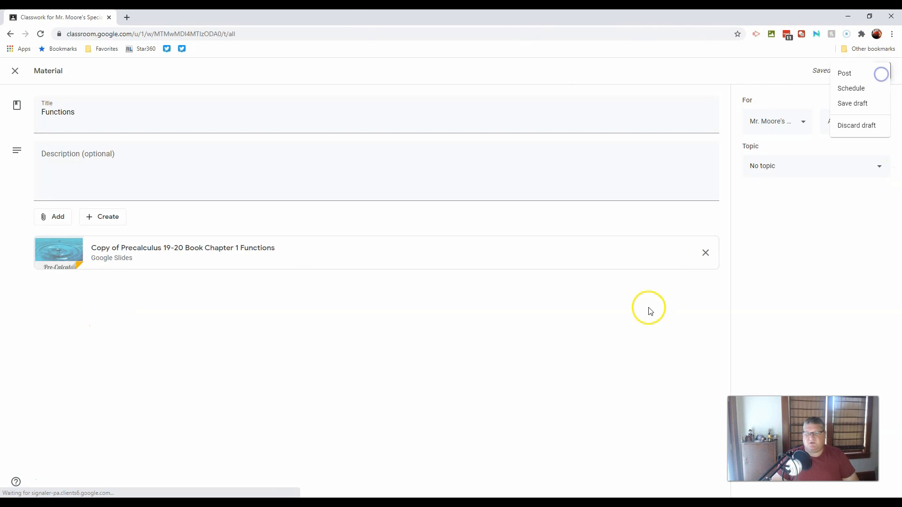
click(850, 88)
click(478, 263)
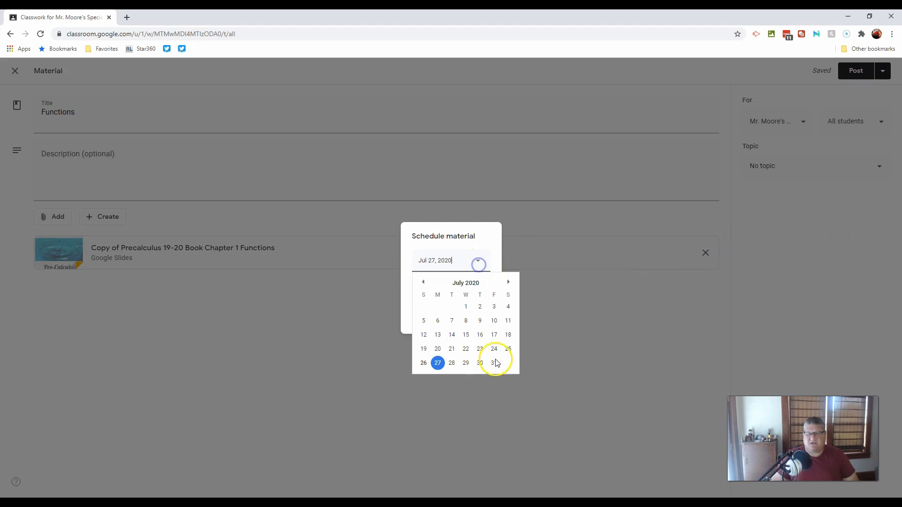
click(509, 282)
click(511, 282)
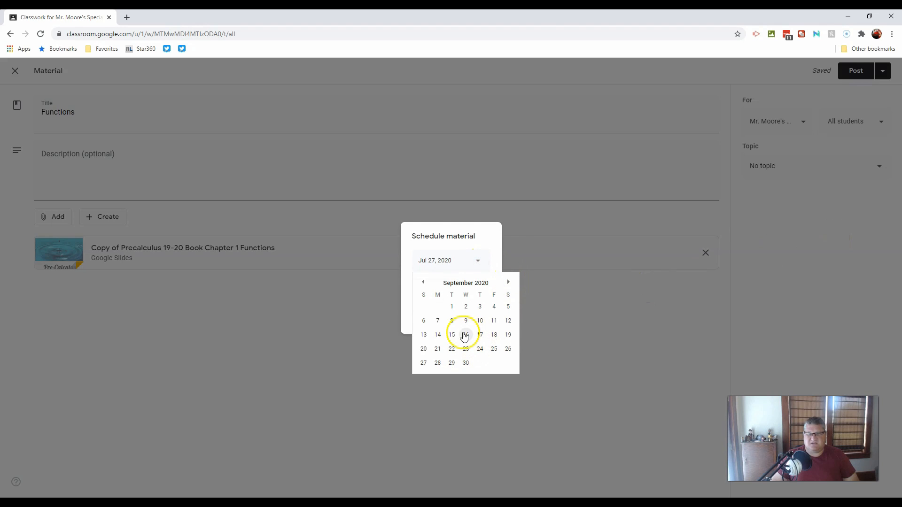
click(437, 321)
click(481, 320)
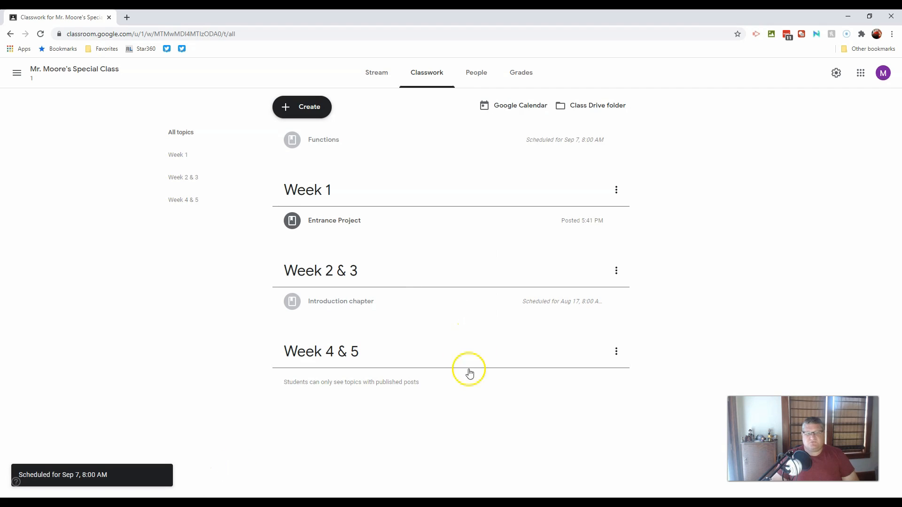
drag(318, 146, 342, 358)
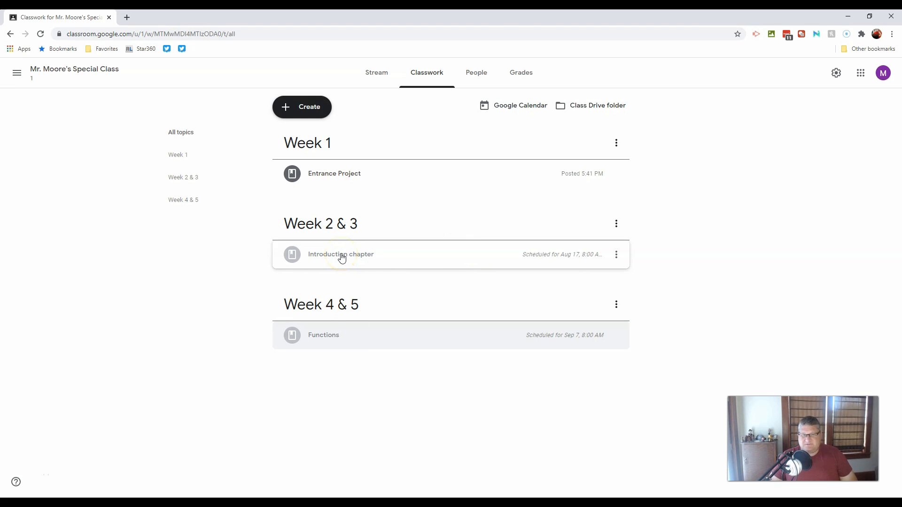
Step: Move the Introduction chapter material under Week 1, then return it to the Week 2 & 3 topic
drag(341, 257, 356, 181)
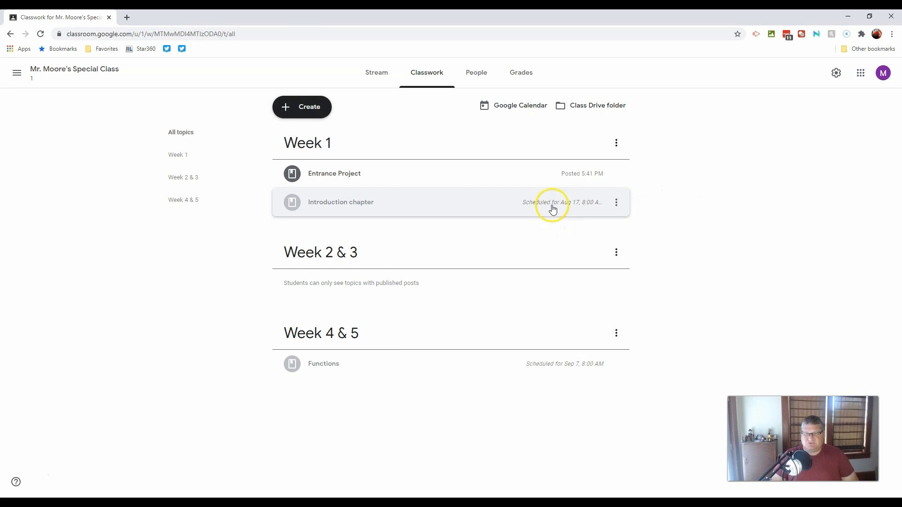
click(552, 208)
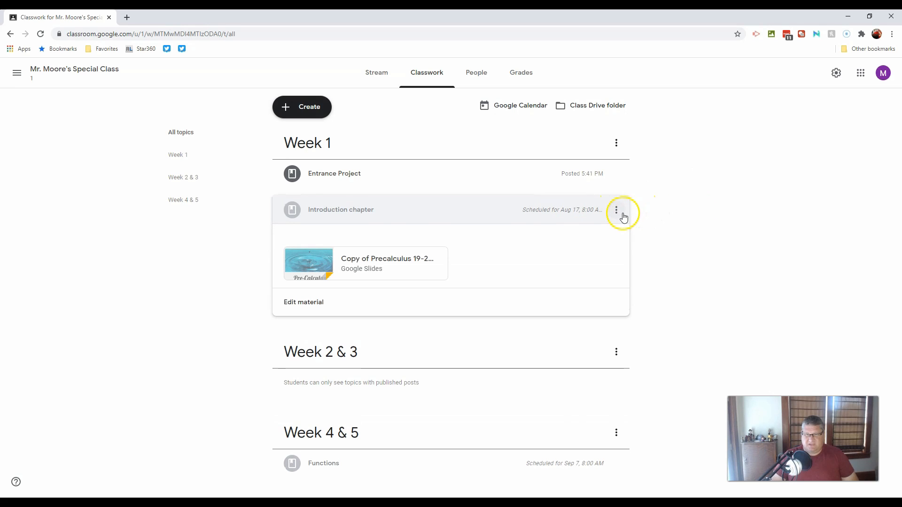
drag(388, 214, 390, 247)
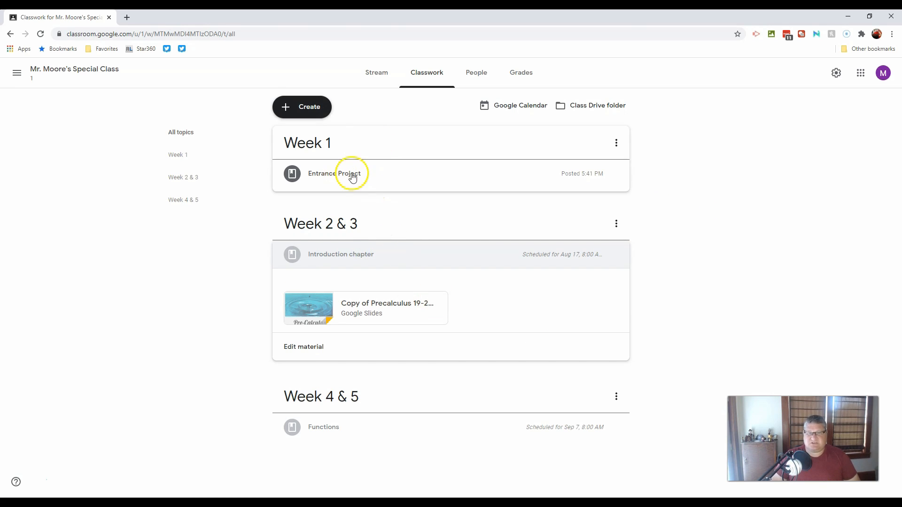
Step: Open the class stream to check which posts students can see
click(381, 80)
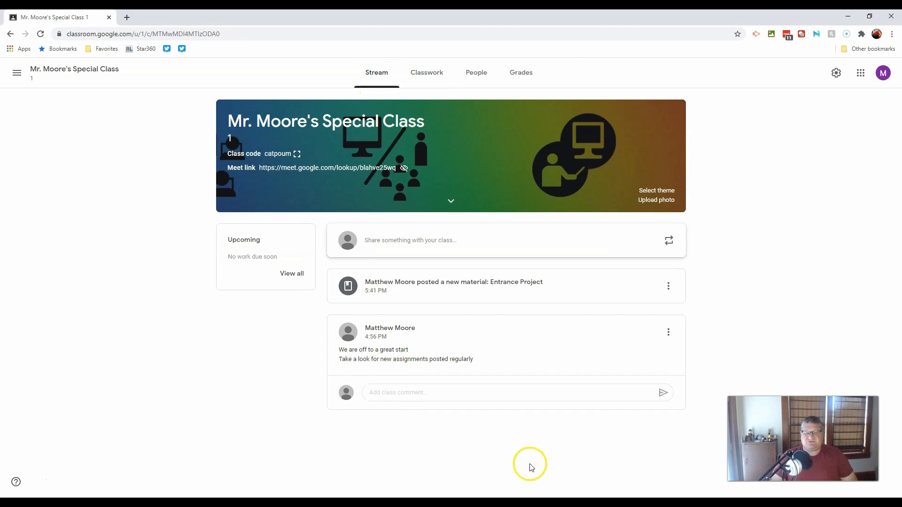